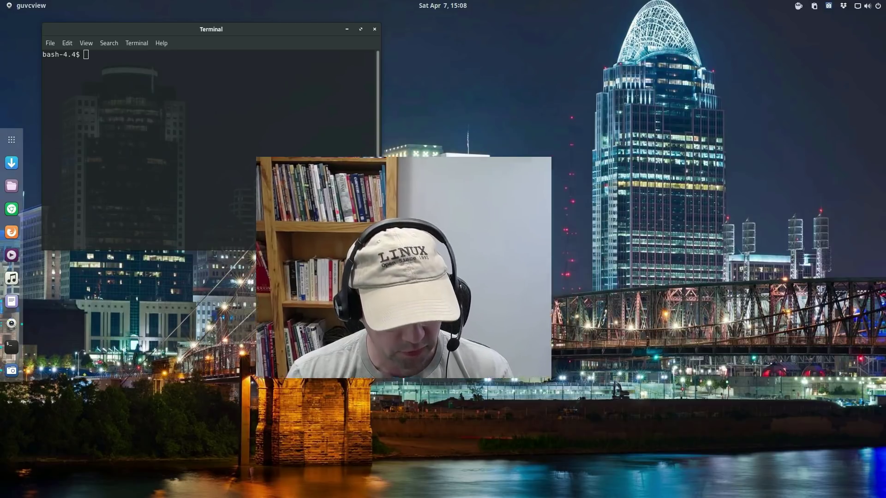
Open the GNOME Activities overview to search for an application
key(super)
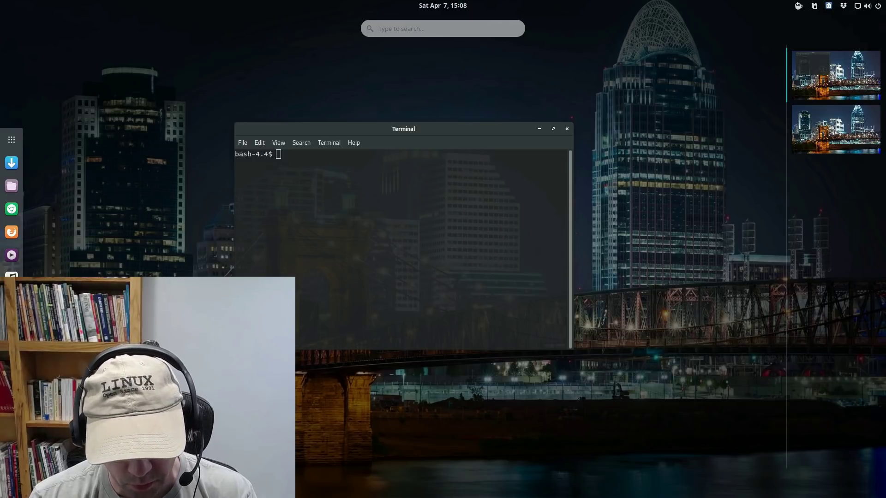
Launch GParted from the search and authenticate with the account password to run it as root
text(gparted)
key(Return)
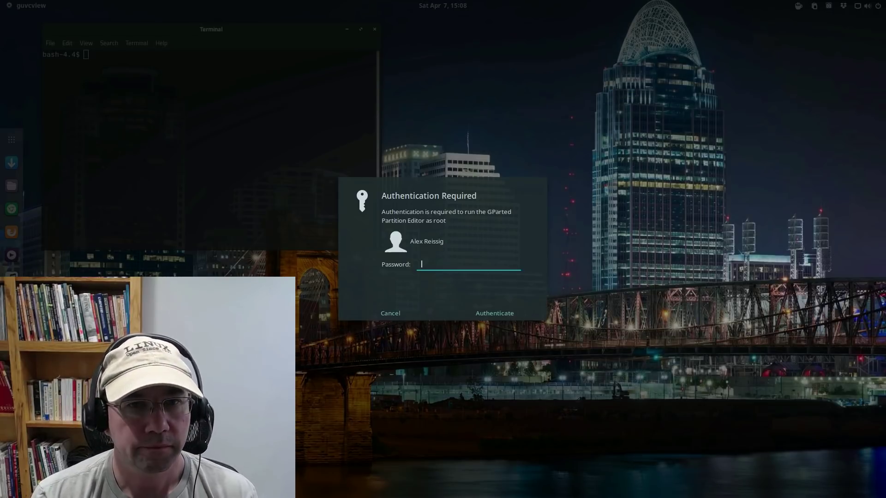
text(•••••••••)
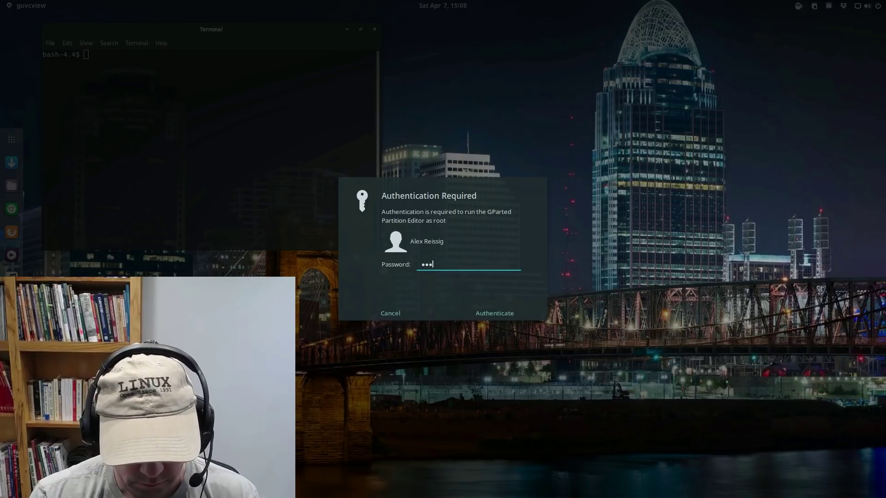
text(••••)
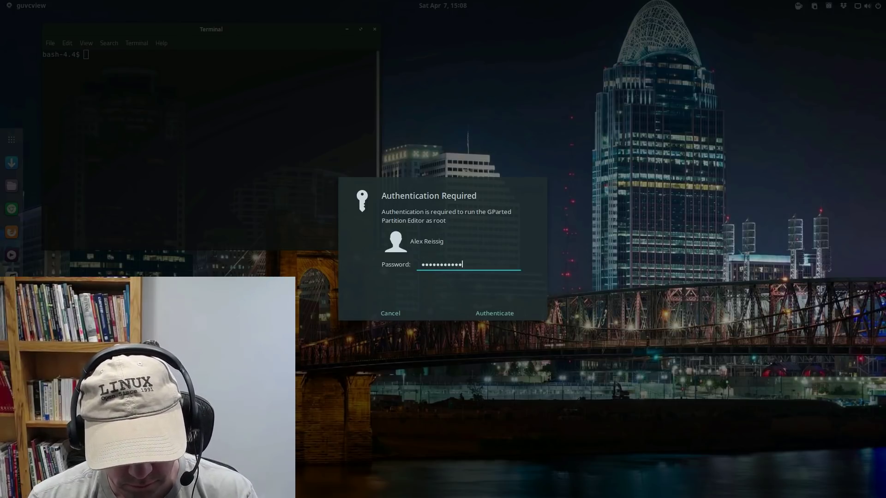
text(•)
key(Return)
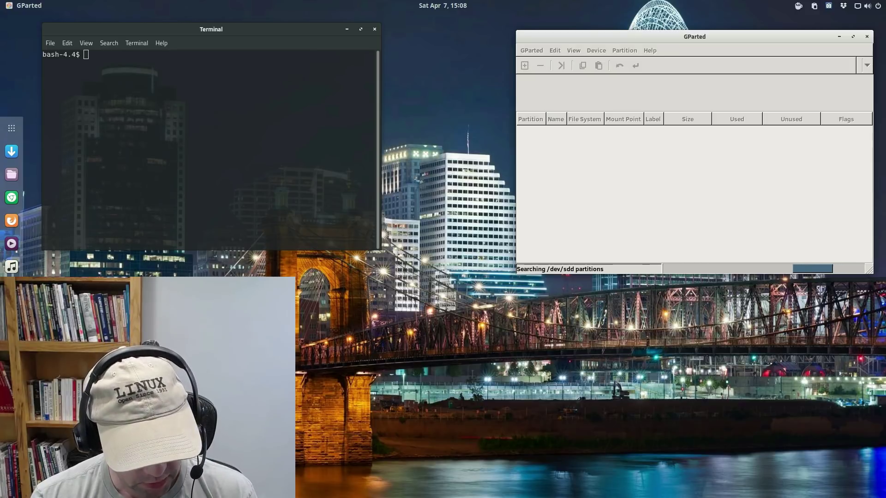
Launch GNOME Disks via an Activities search for 'disk', then open GParted's device list
key(super)
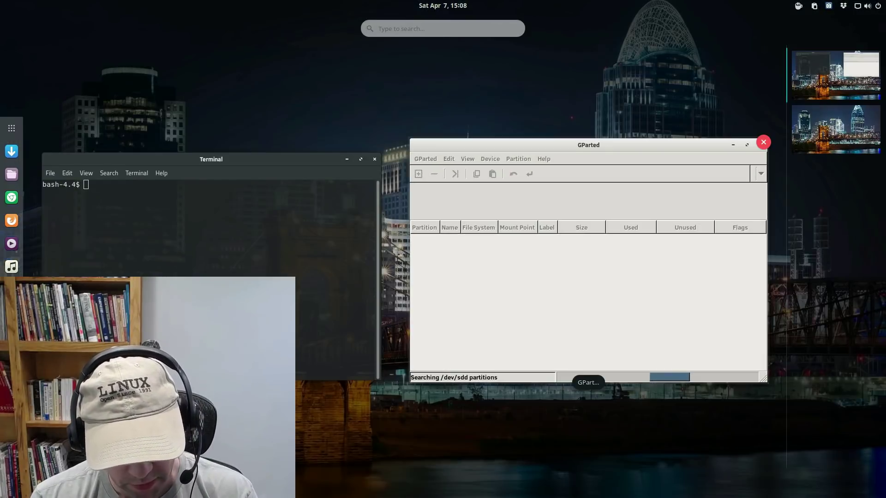
text(disk)
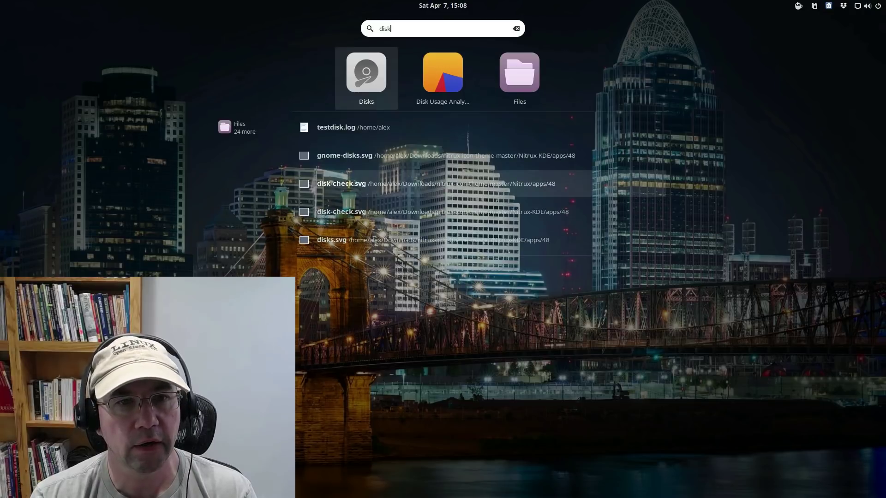
key(Return)
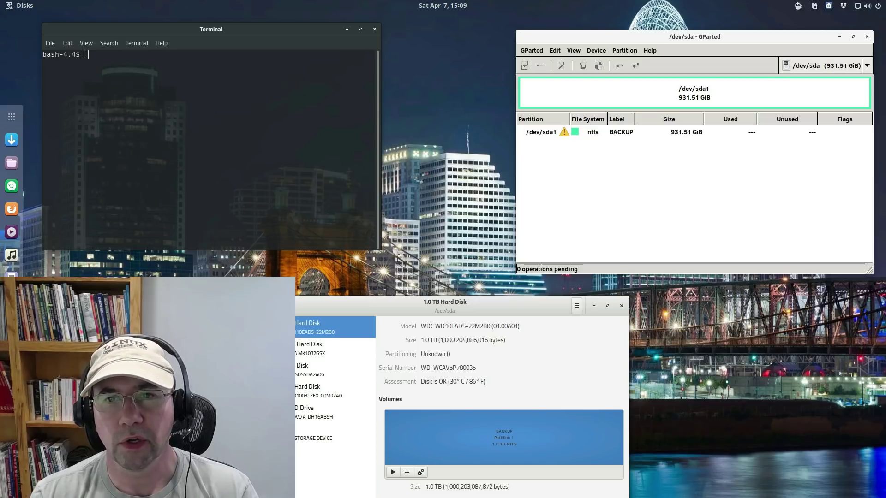
click(826, 66)
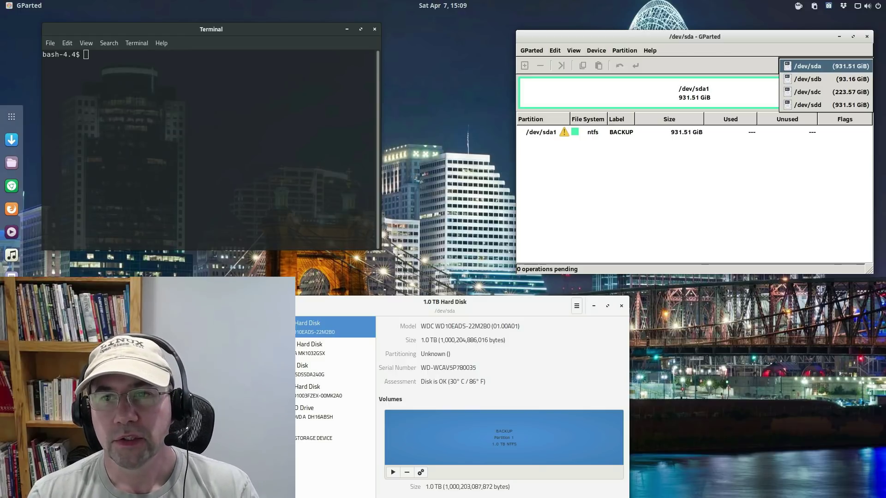
Switch GParted's device view to /dev/sdd (931.51 GiB) to show the data1 ext4 partition
key(Return)
key(space)
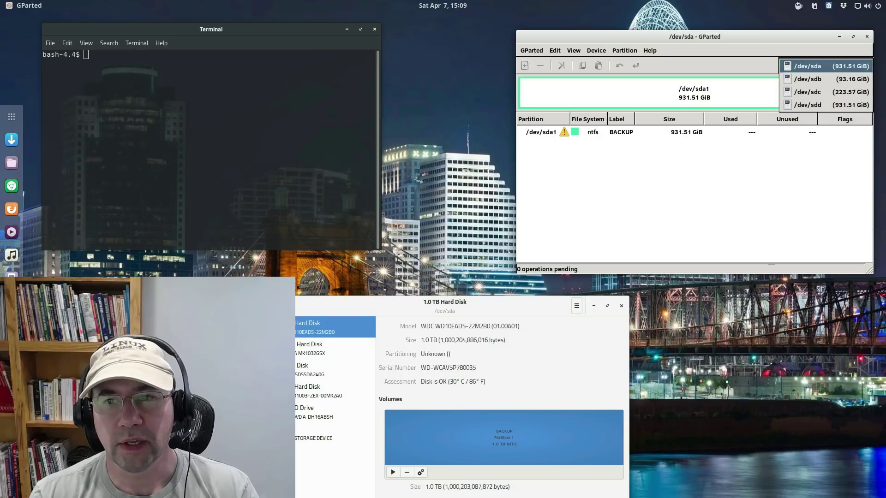
key(Down)
key(Down)
key(Down)
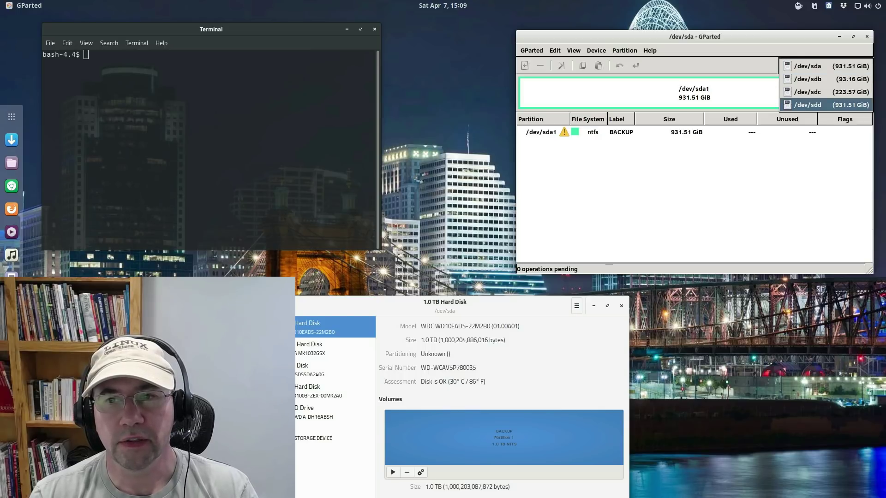
key(Return)
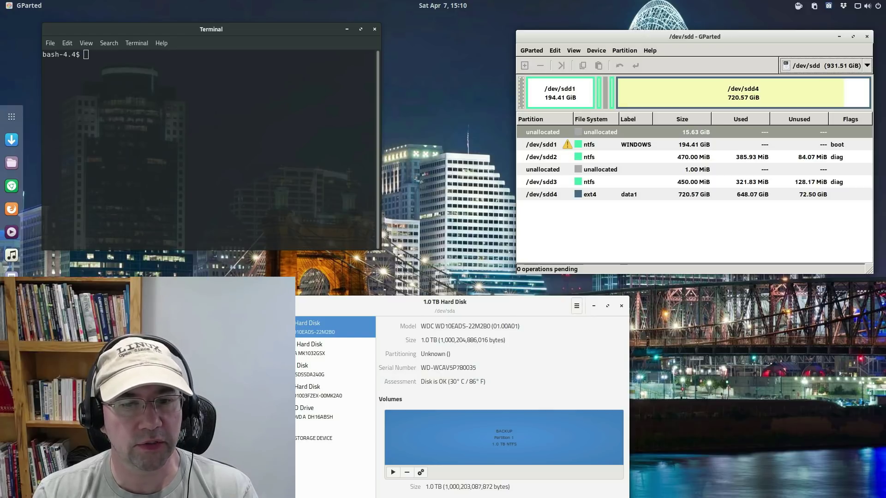
Move the Disks window to the lower right, below GParted's /dev/sdd partition list
drag(508, 305, 751, 297)
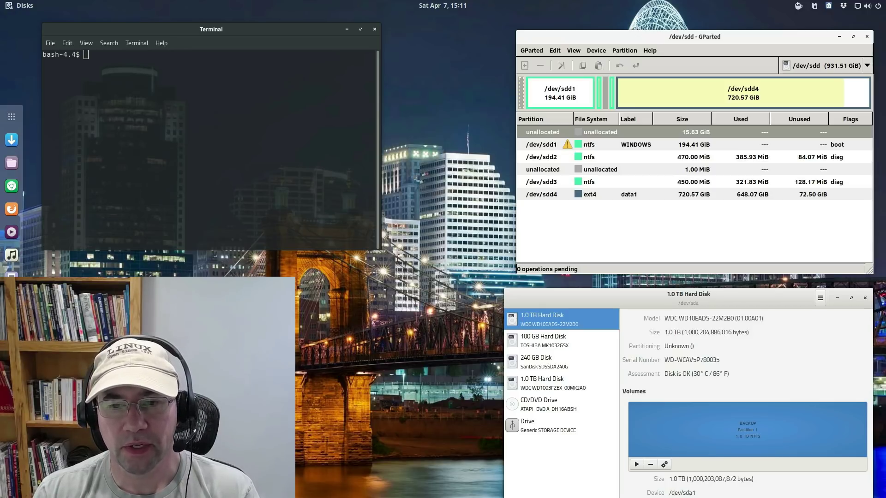
Select the WD1003FZEX 1.0 TB disk in Disks and show the data1 Partition 4 details
drag(689, 295, 668, 75)
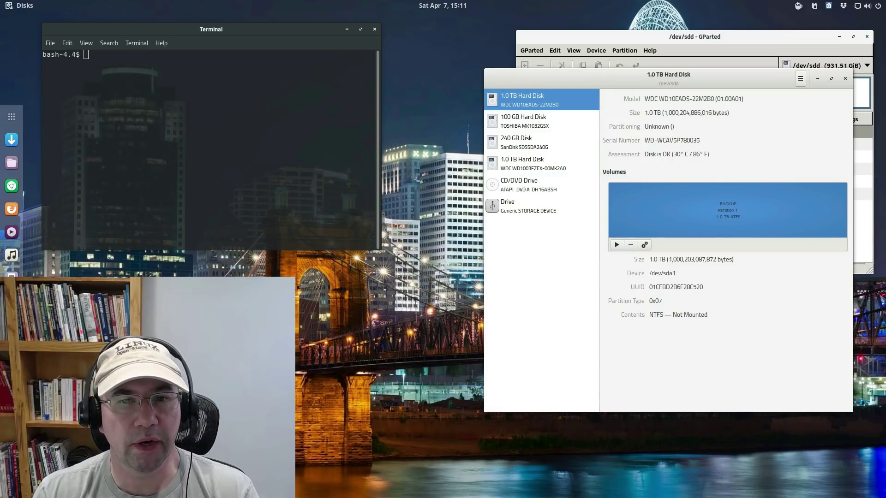
click(533, 163)
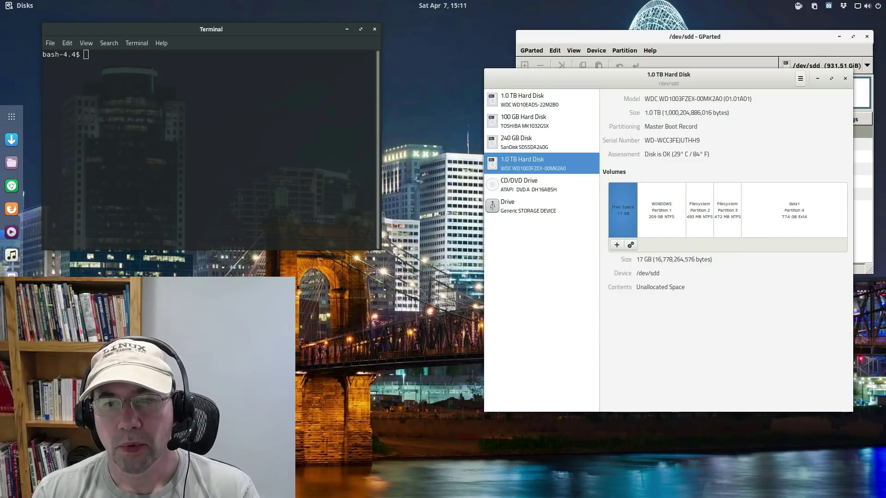
click(794, 210)
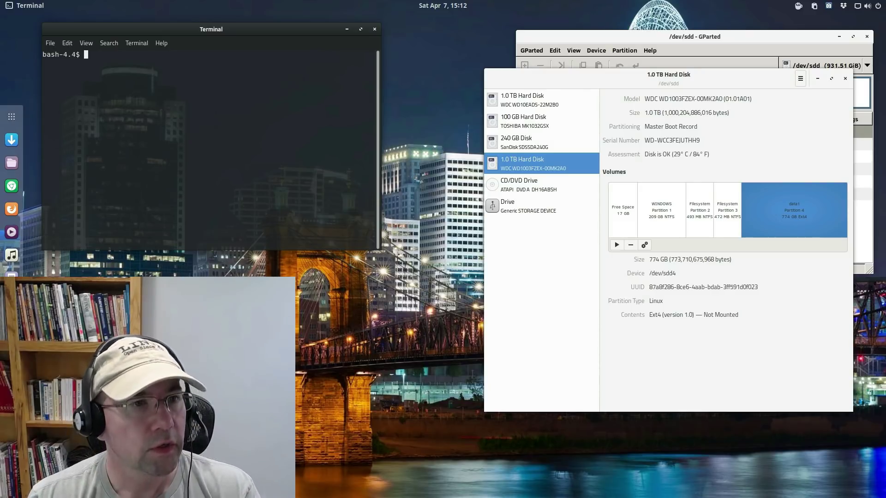
Paste and run sudo fdisk -l as root, reviewing /dev/sdd4 as the 720.6G Linux partition
key(shift+F10)
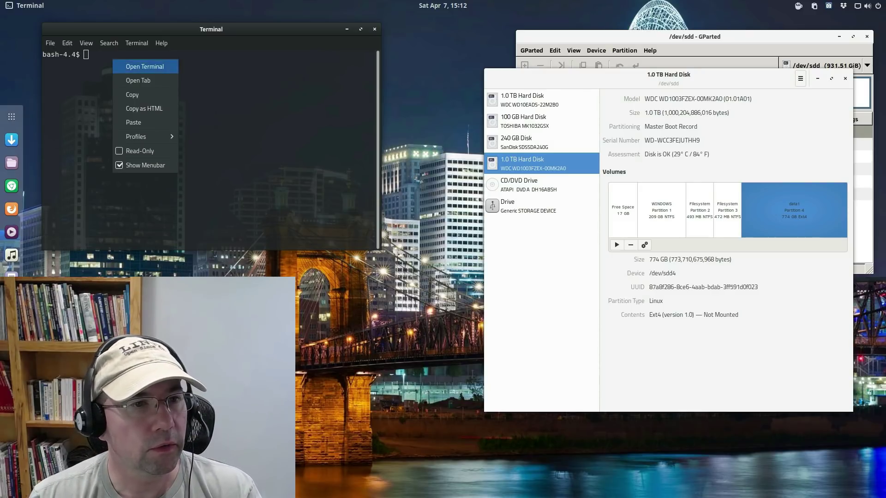
key(Down)
key(Down)
key(Return)
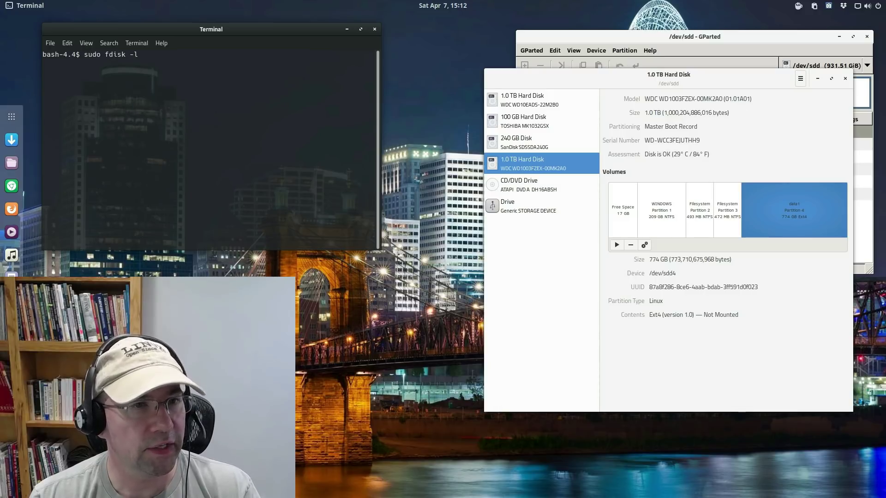
key(Return)
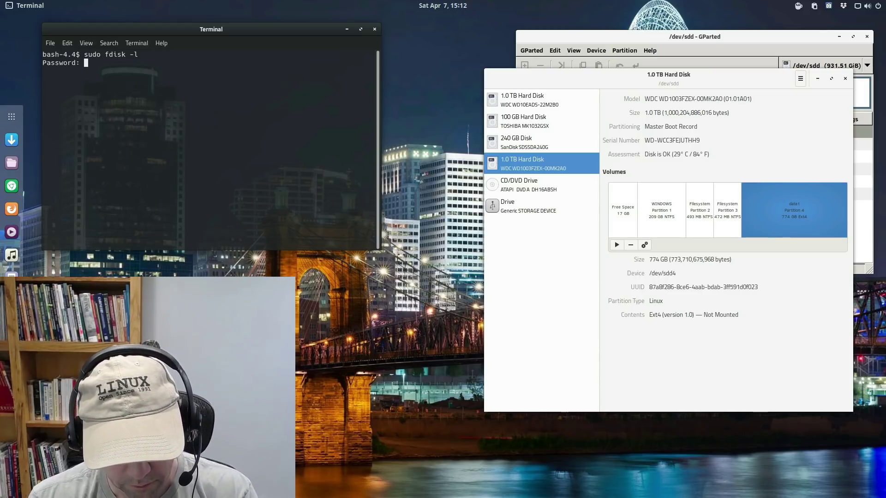
key(Return)
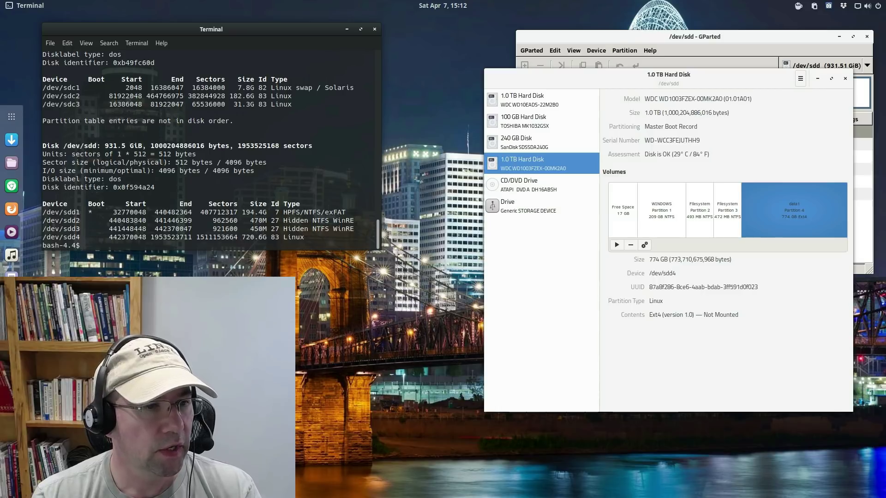
scroll(198, 150, up, 4)
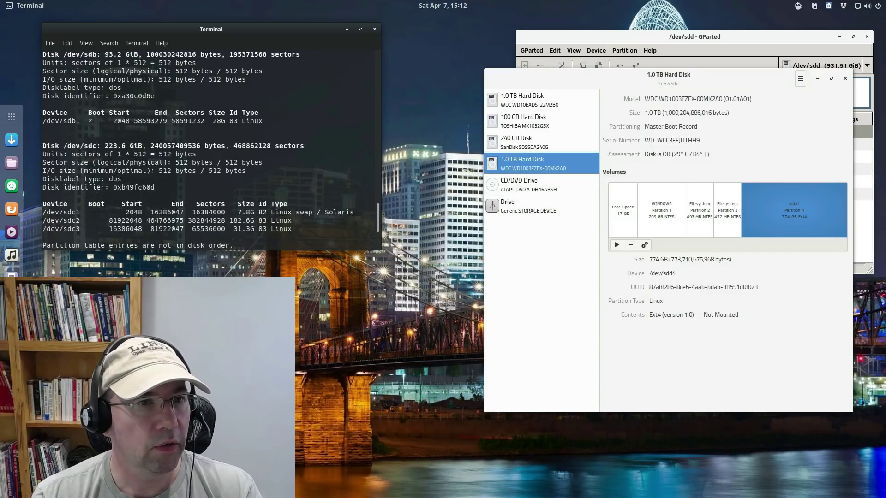
scroll(211, 150, down, 4)
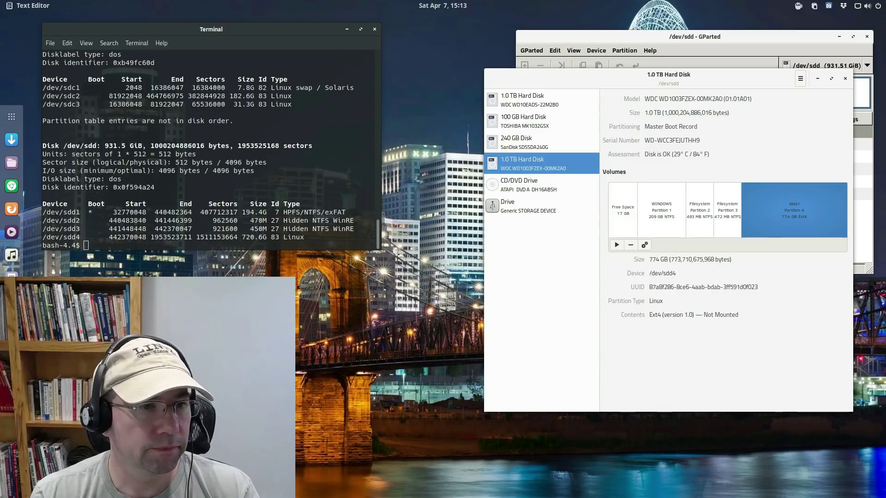
Enter the command sudo blkid at the terminal prompt
right_click(102, 247)
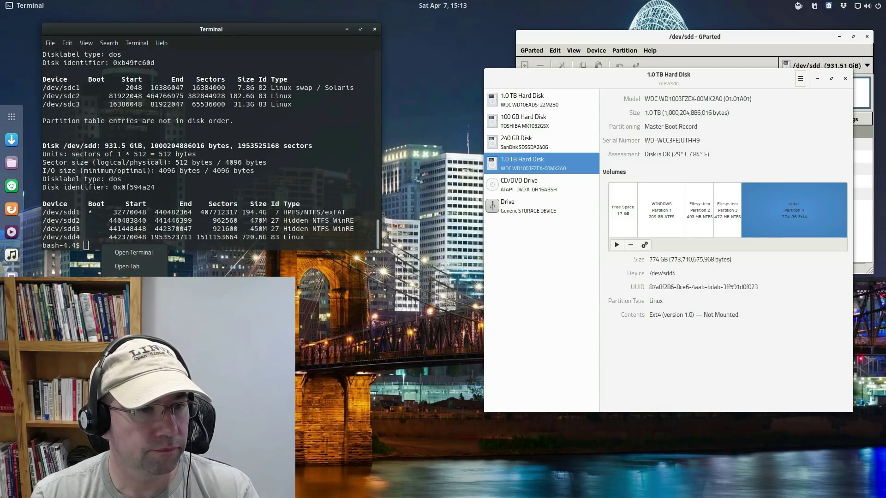
key(Escape)
text(sudo blkid)
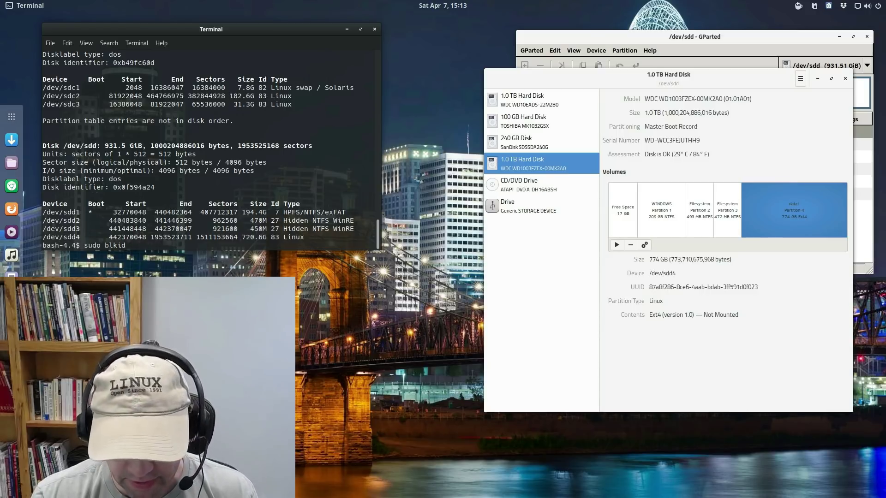
Run sudo blkid to list partition UUIDs, then quit GNOME Disks
key(Return)
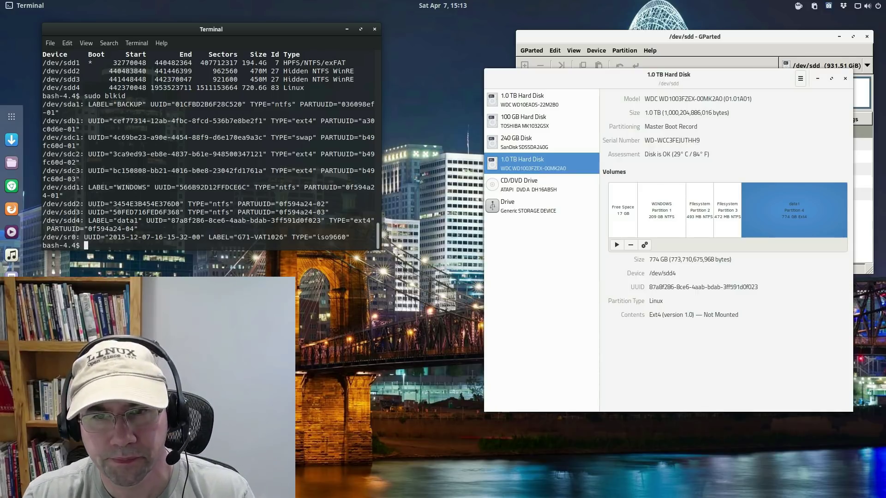
key(alt+Tab)
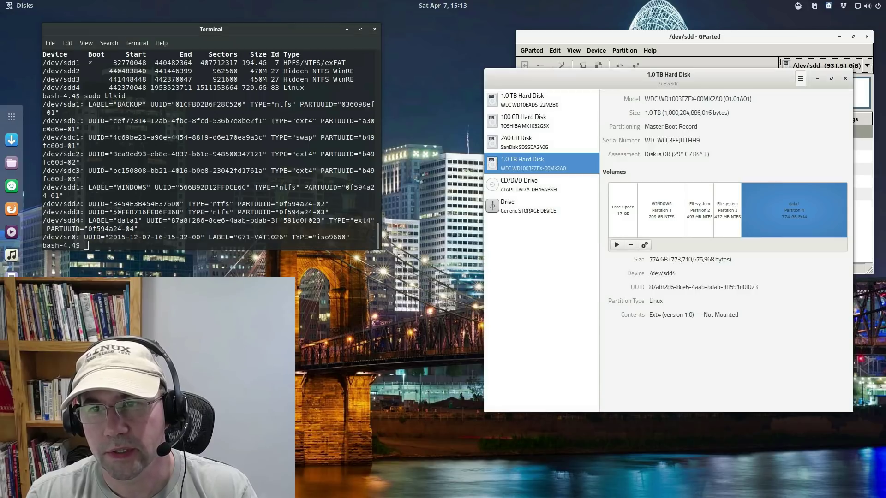
key(ctrl+q)
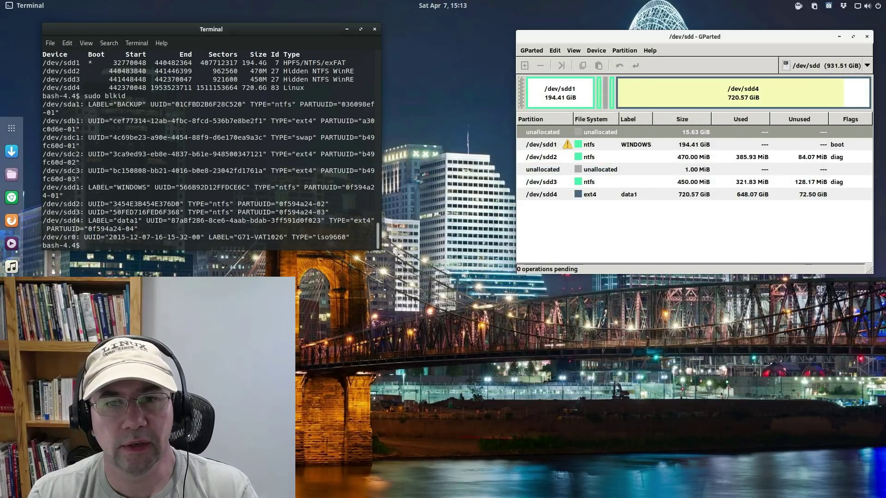
Close GParted and copy the data1 partition's UUID from the /dev/sdd4 blkid line
click(867, 36)
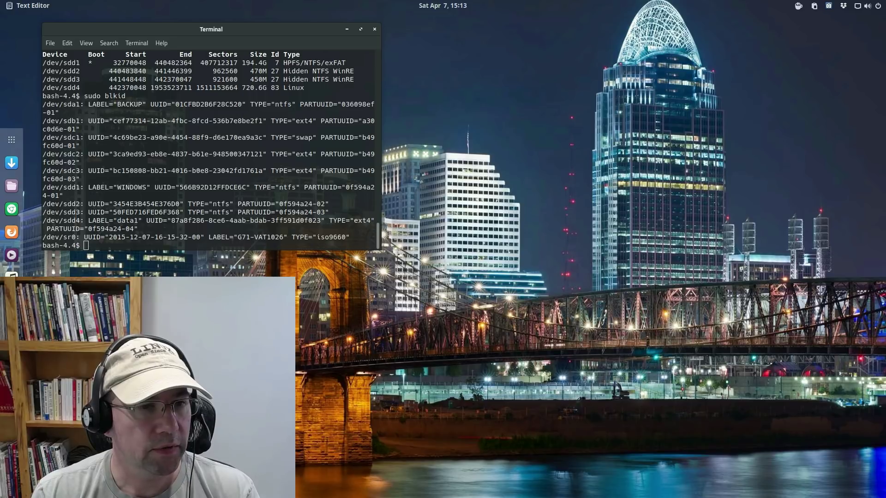
drag(146, 221, 324, 221)
right_click(311, 224)
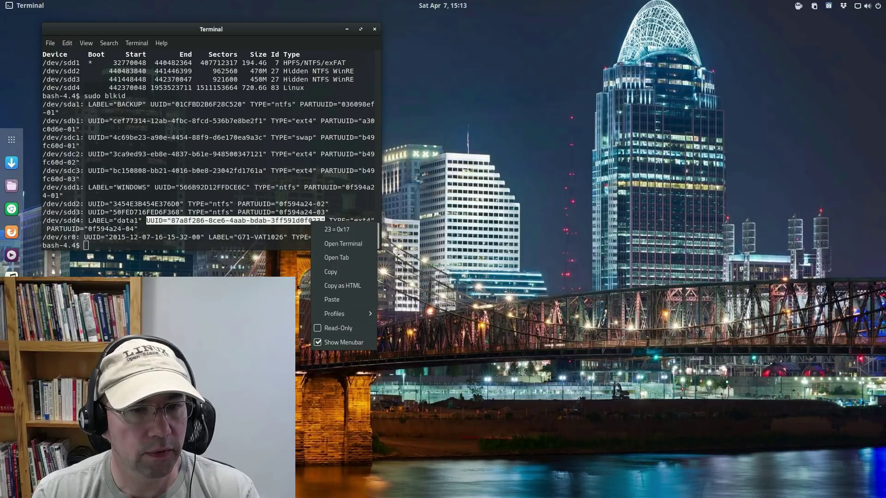
click(330, 272)
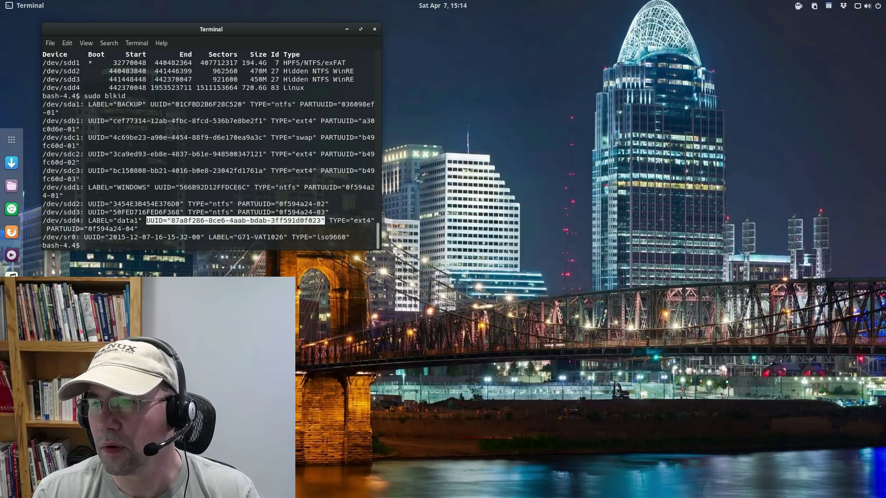
key(alt+Tab)
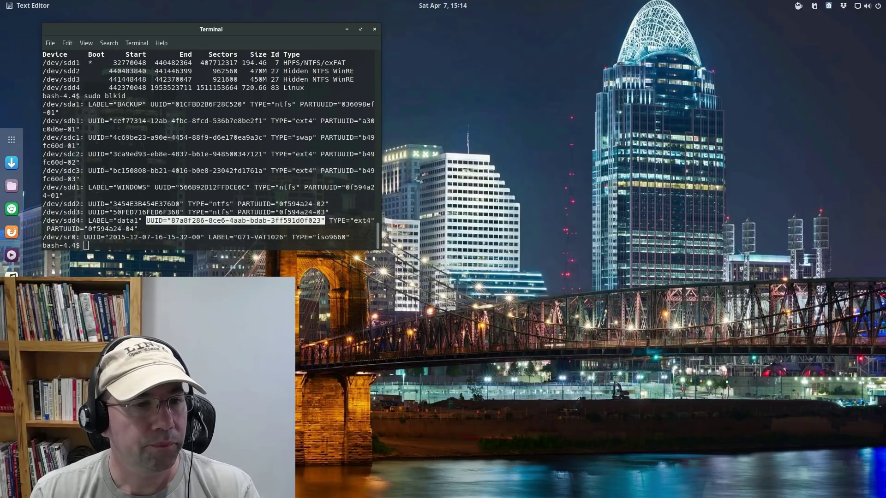
Create the /home/alex/data1 mount point with sudo mkdir, then launch Files to see it
key(alt+Tab)
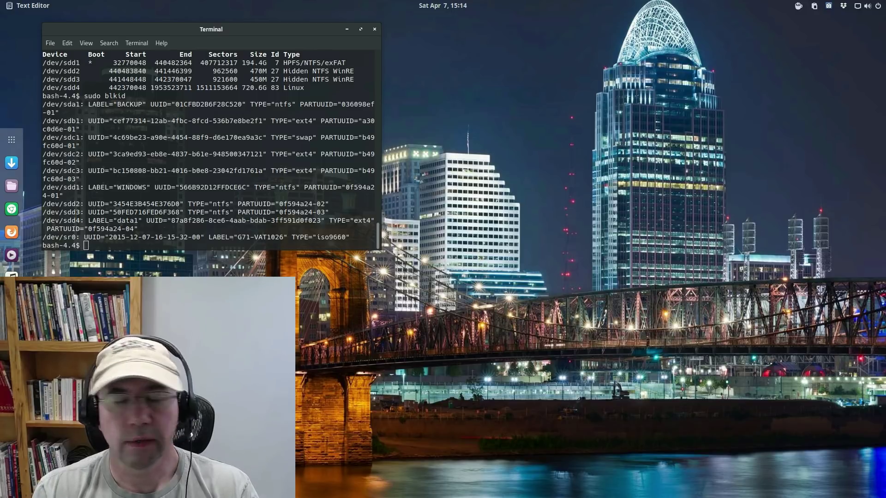
key(ctrl+c)
click(101, 248)
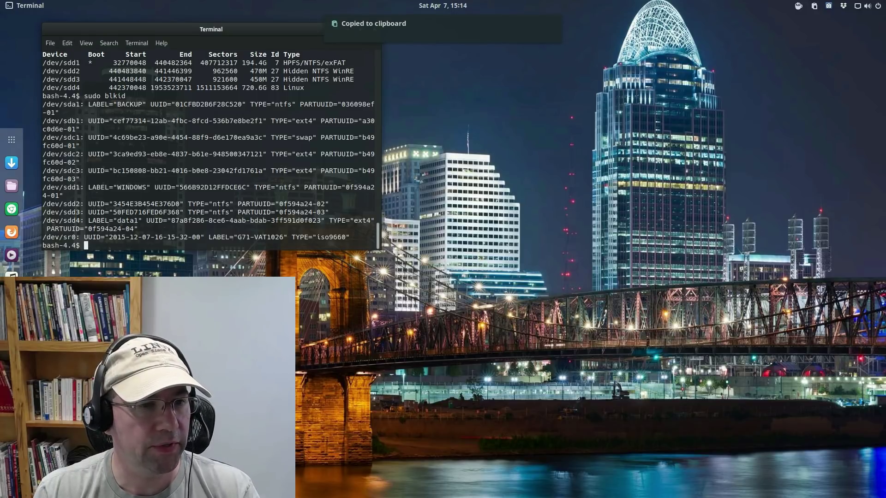
right_click(101, 248)
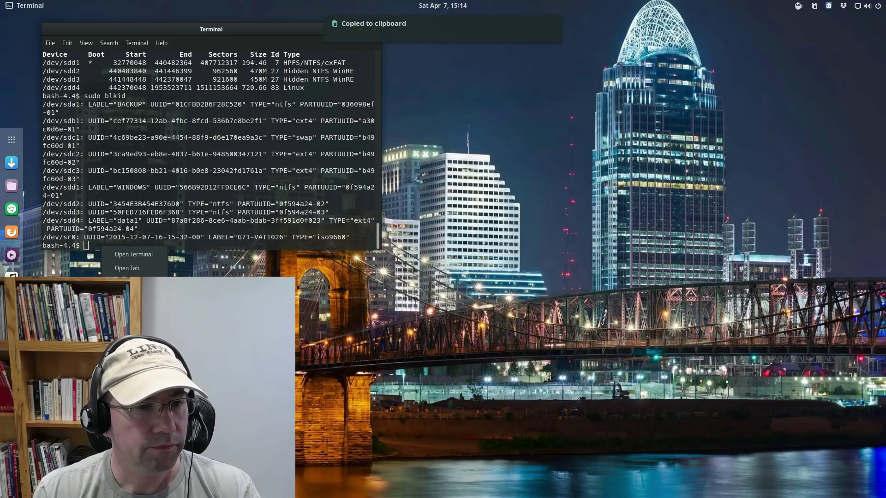
click(132, 299)
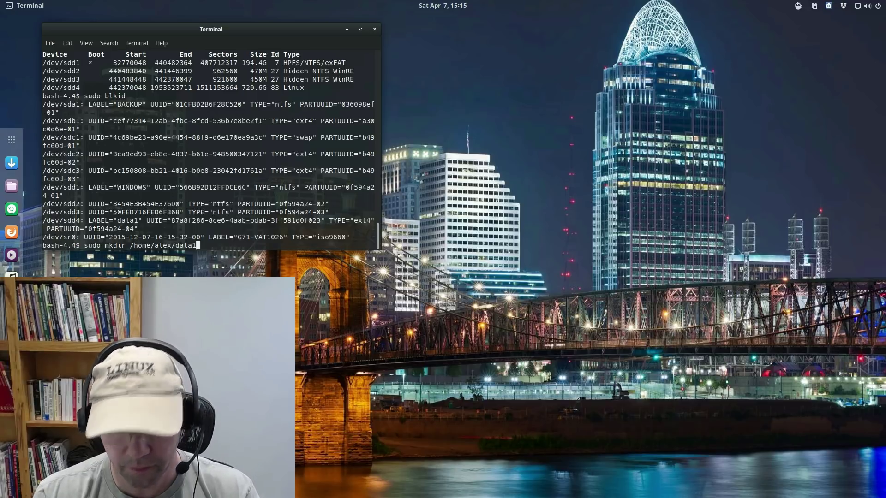
key(Return)
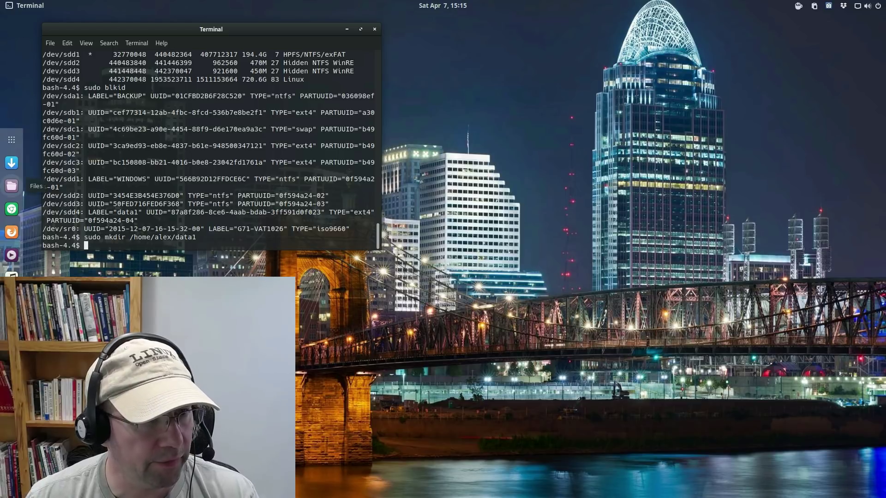
click(12, 186)
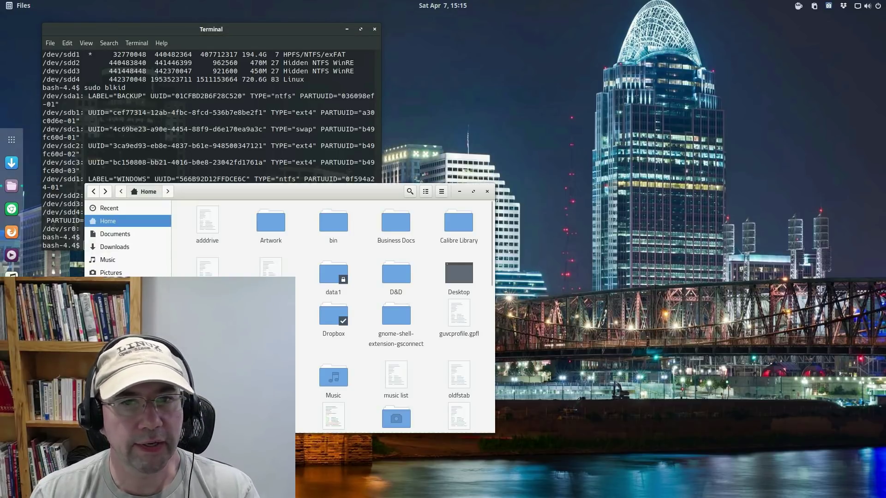
Put Files beside Terminal, browse Other Locations > Computer into /etc, and open fstab
drag(83, 340, 412, 190)
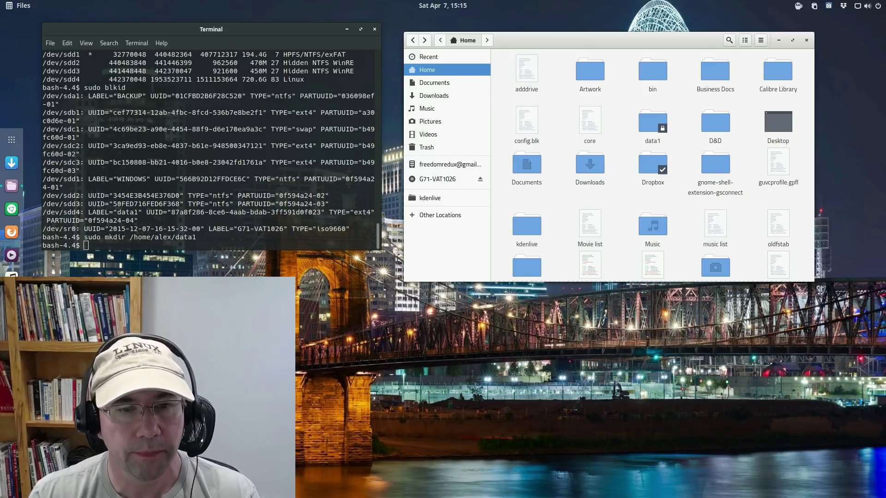
click(413, 216)
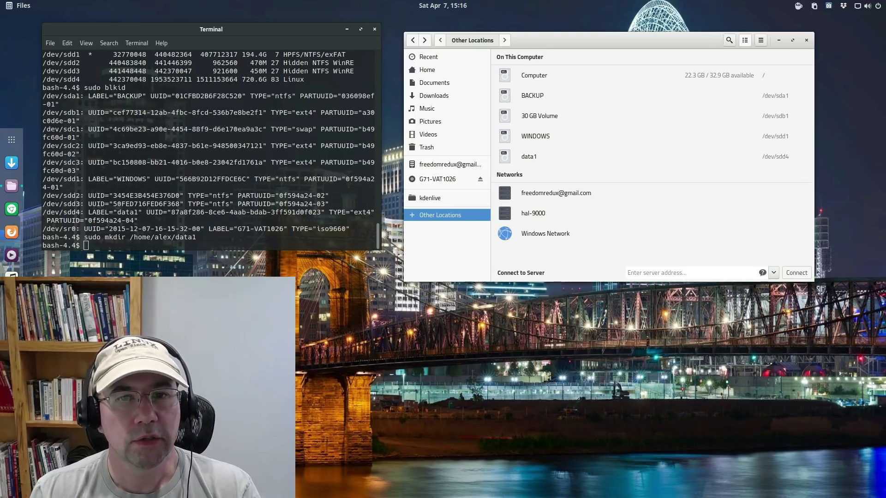
click(521, 75)
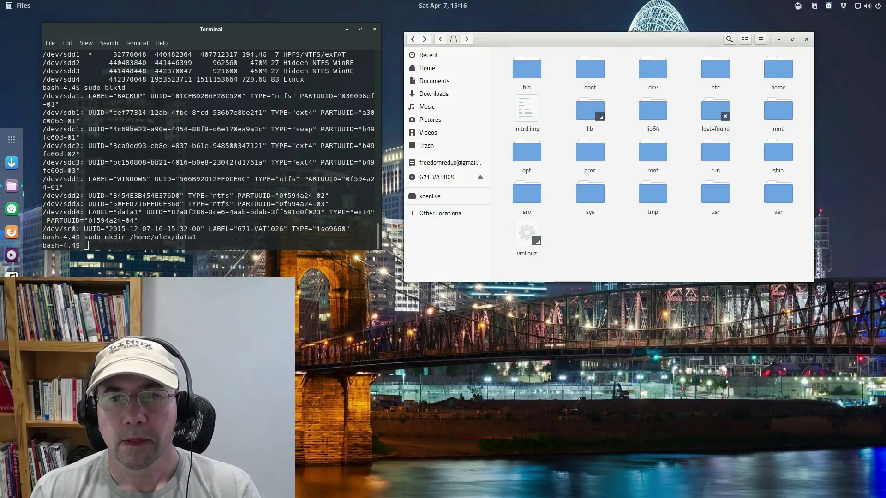
double_click(715, 69)
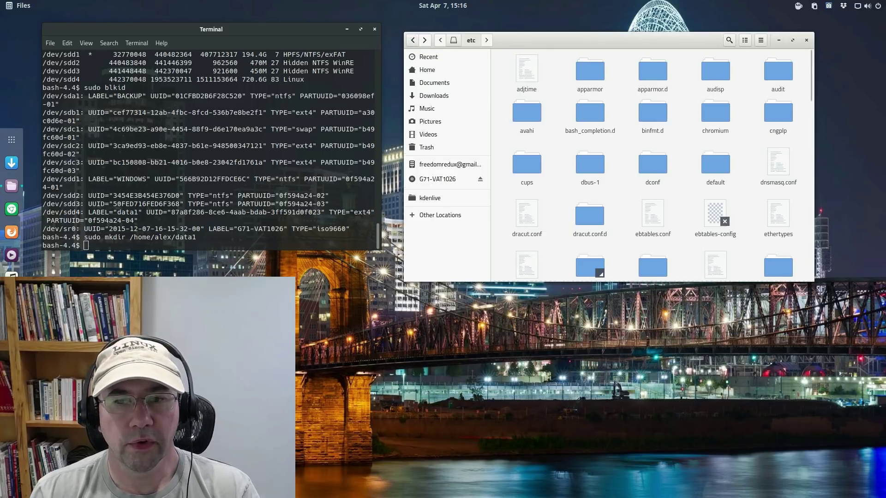
scroll(663, 165, down, 2)
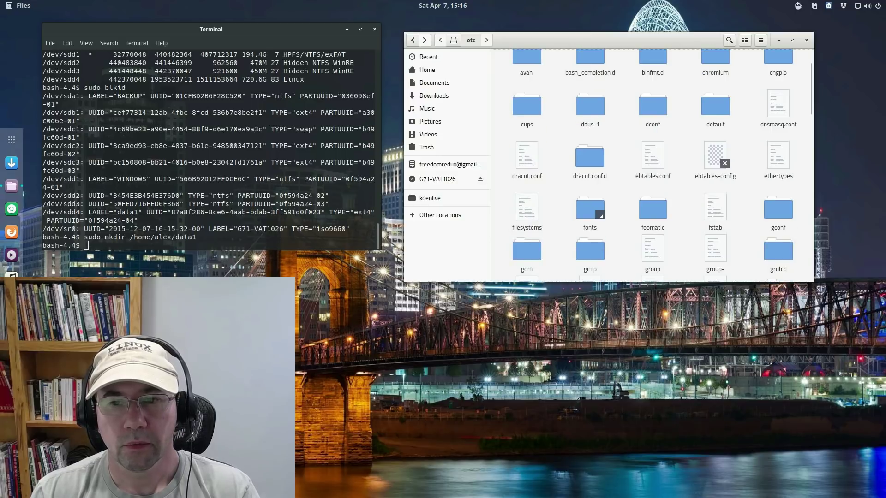
double_click(715, 210)
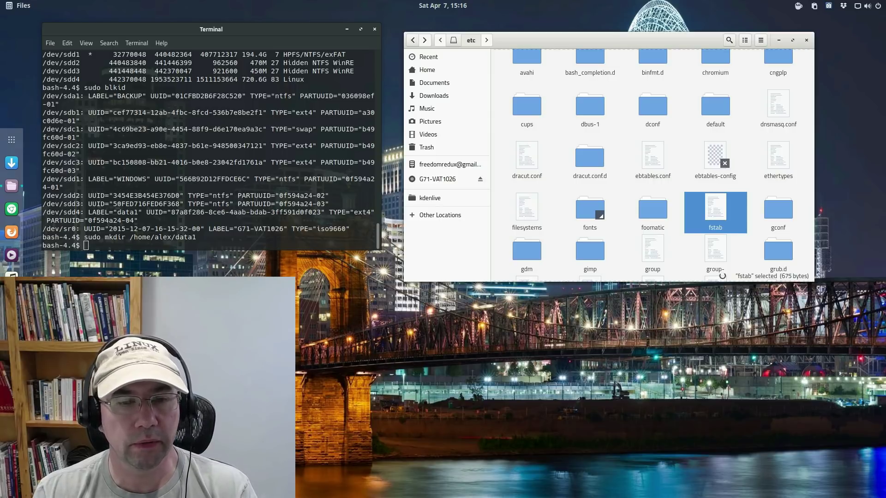
Choose Edit as Administrator on fstab and authenticate with the account password
right_click(714, 213)
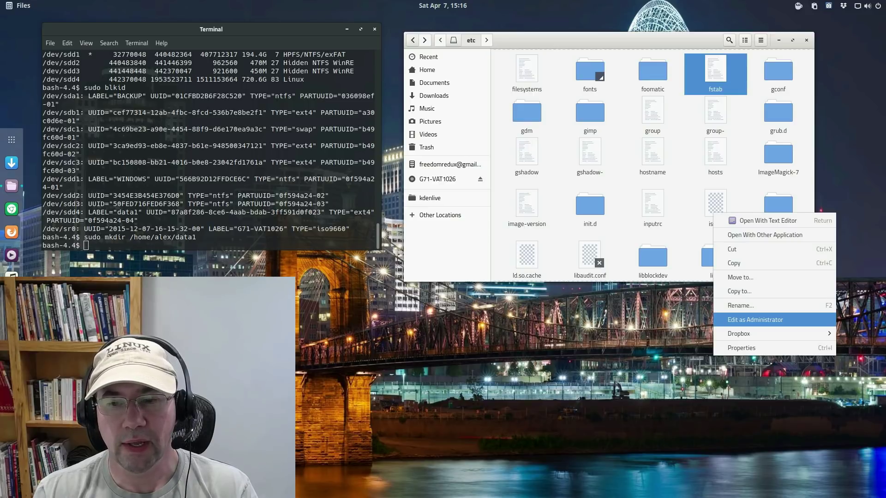
key(Return)
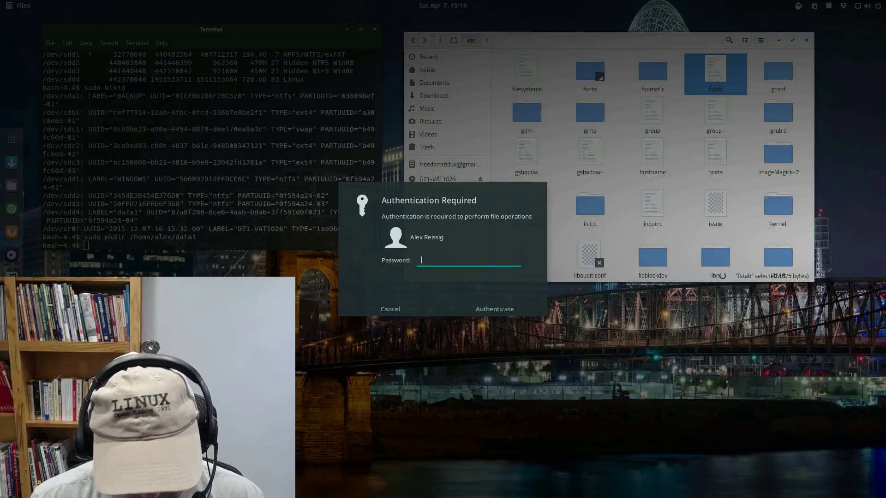
text(*********)
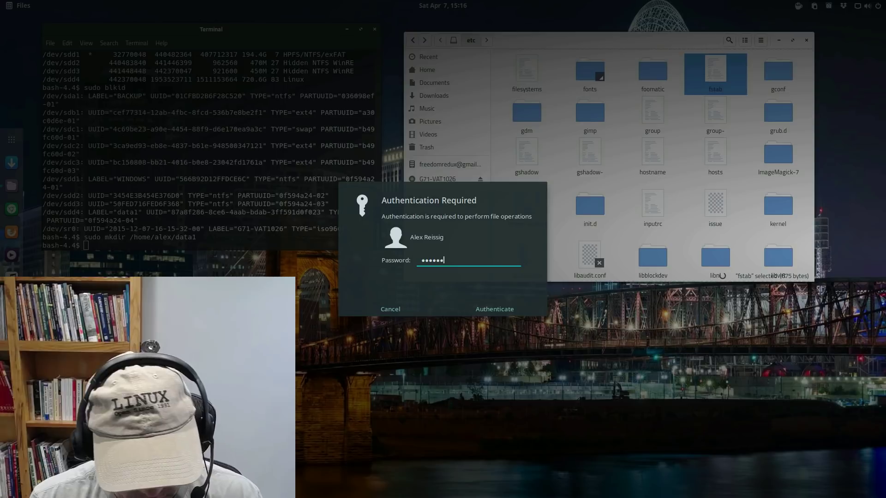
text(*****)
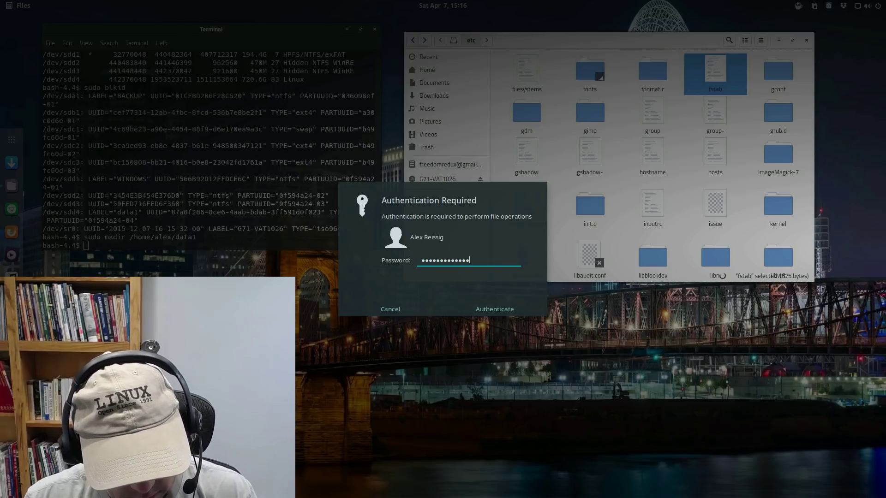
key(Return)
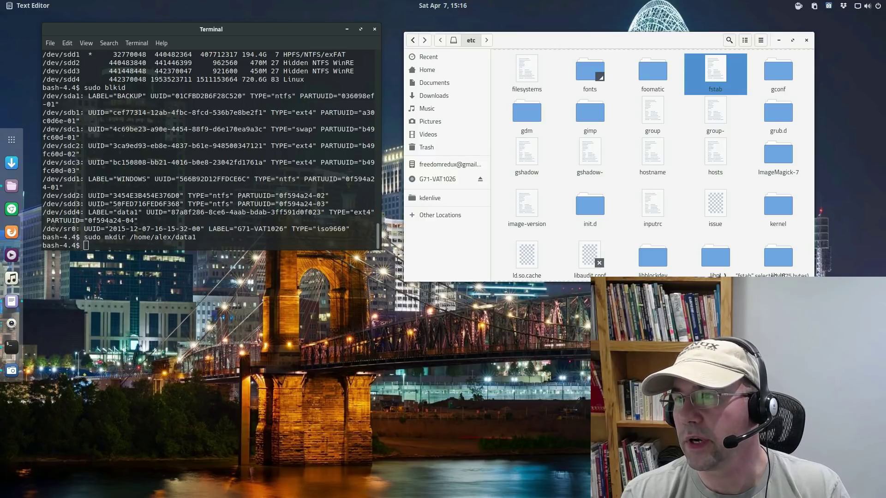
Open fstab in Text Editor with admin rights and move the editor window to the top-left
key(Return)
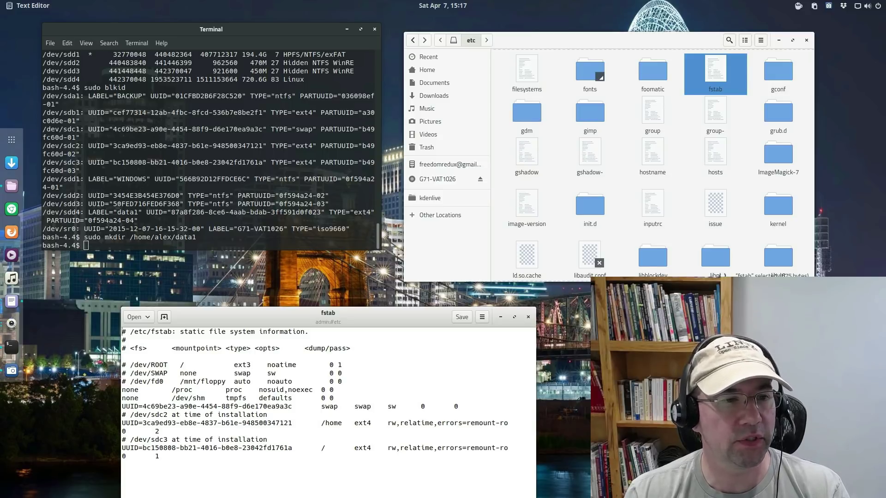
key(alt+Tab)
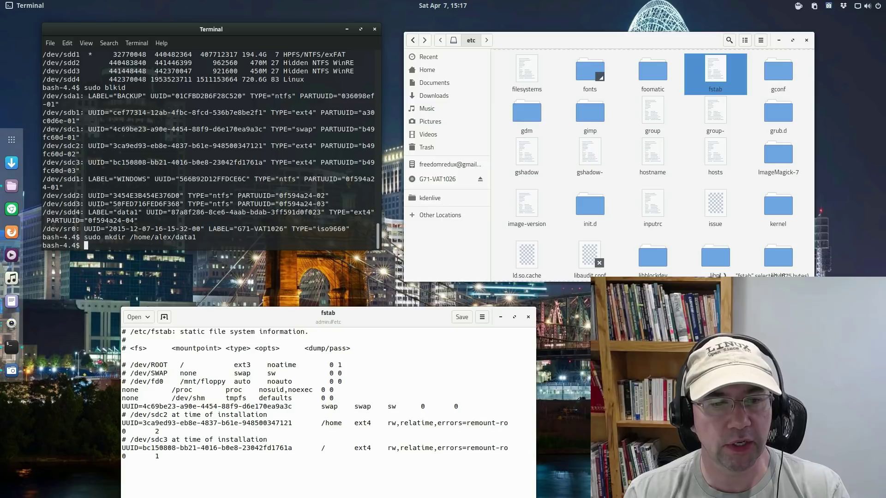
drag(328, 314, 321, 295)
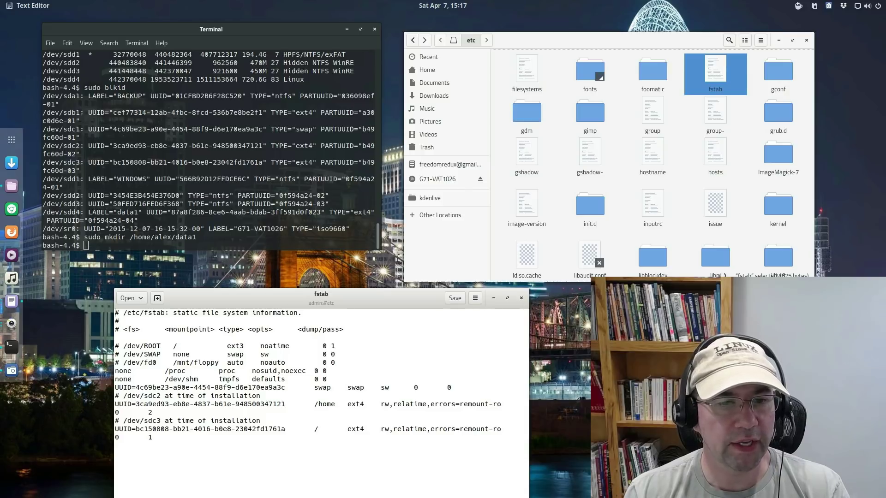
drag(321, 295, 287, 58)
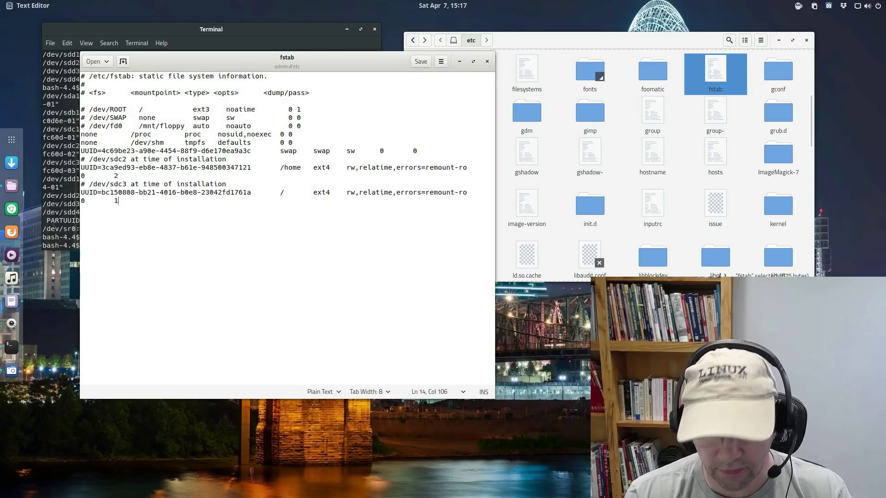
Paste the data1 UUID line (/home/alex/data1, ext4, defaults,x-gvfs-show 0 0) on a new line and save
key(Return)
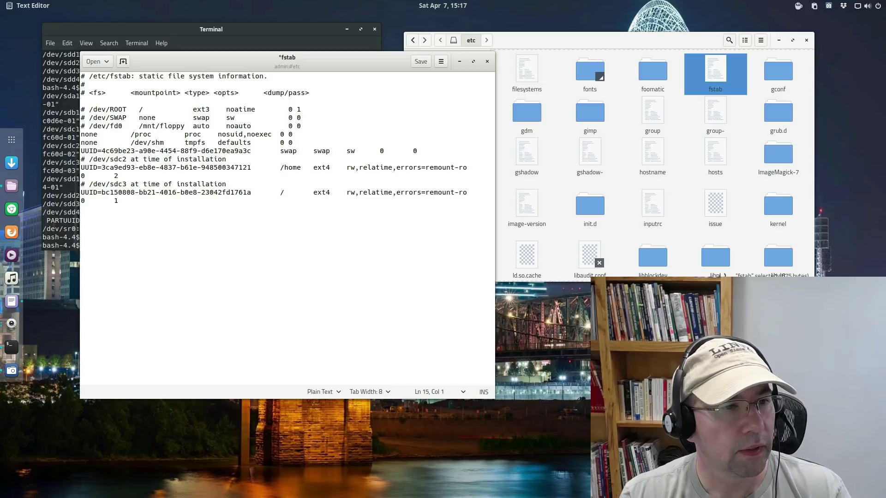
right_click(170, 218)
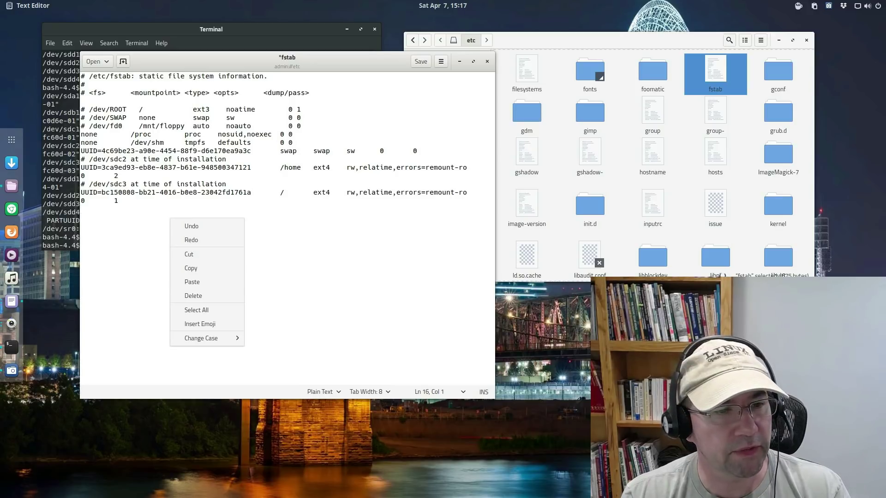
click(191, 282)
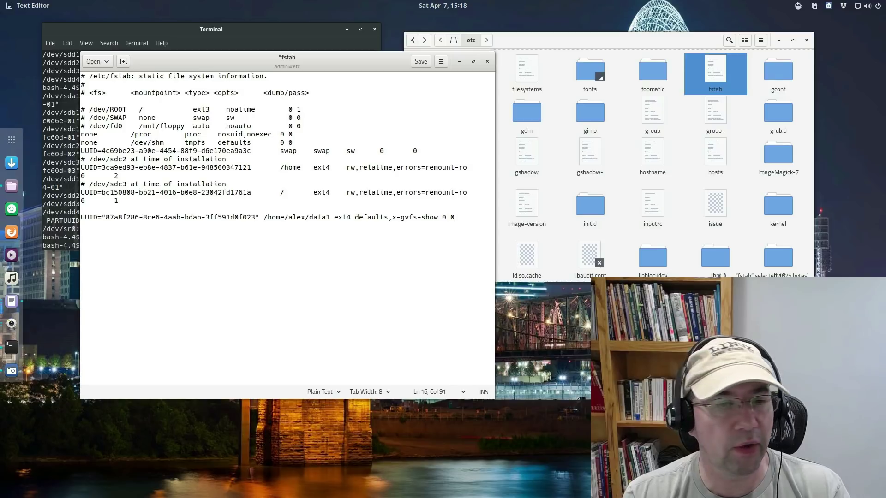
drag(287, 57, 265, 81)
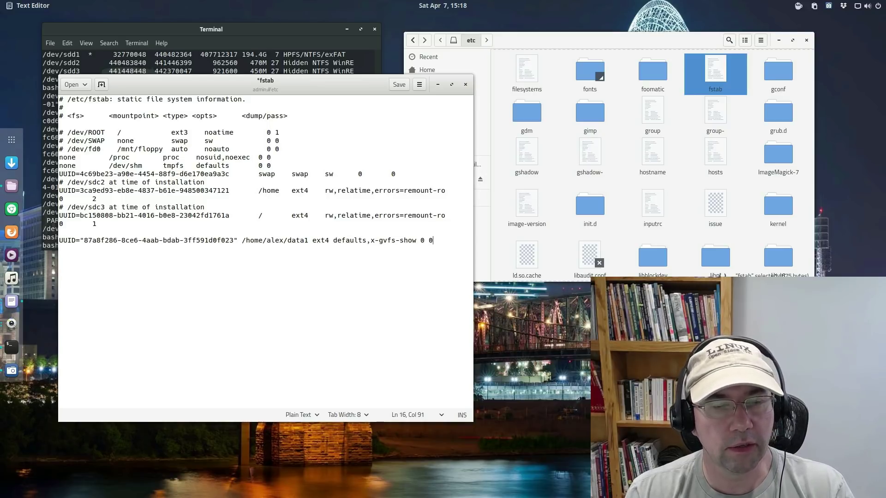
key(ctrl+s)
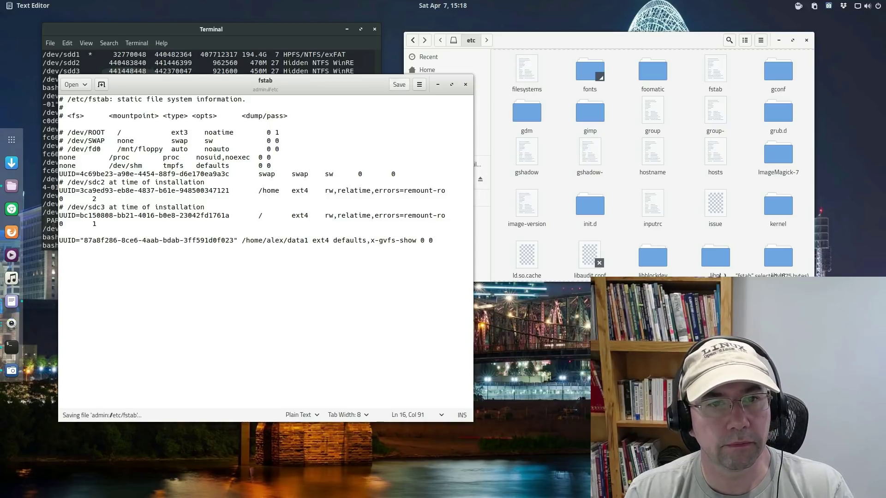
Move the editor aside and paste 'mount -a' at the Terminal prompt to mount the new entry
drag(265, 83, 254, 296)
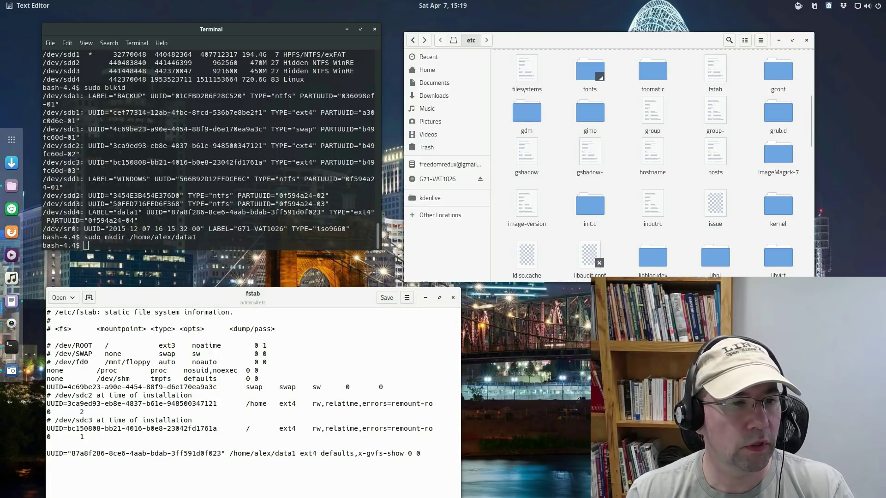
key(alt+Tab)
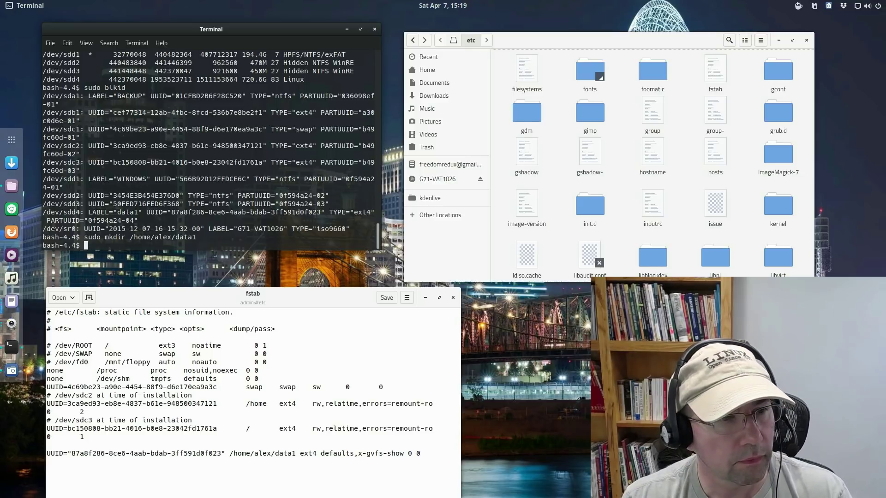
right_click(123, 248)
click(143, 311)
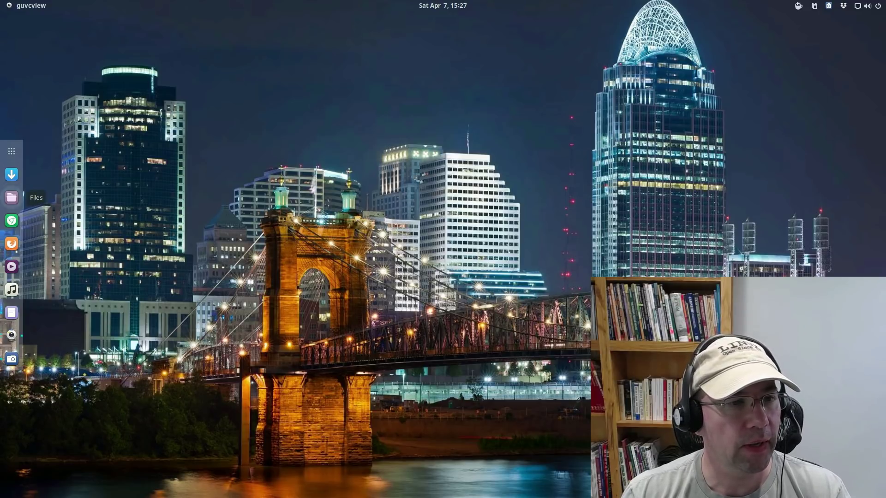
click(12, 197)
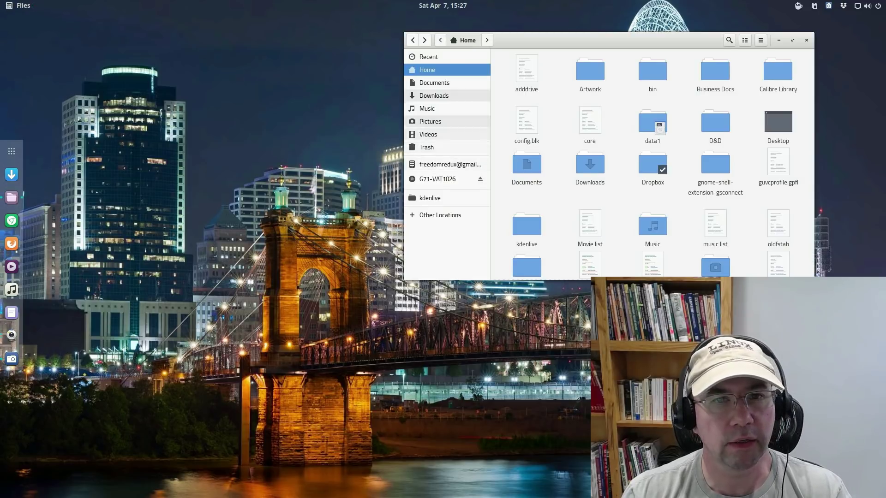
Open data1 from Home, look inside Uncut Video, then return to data1's mounted contents
drag(411, 190, 234, 222)
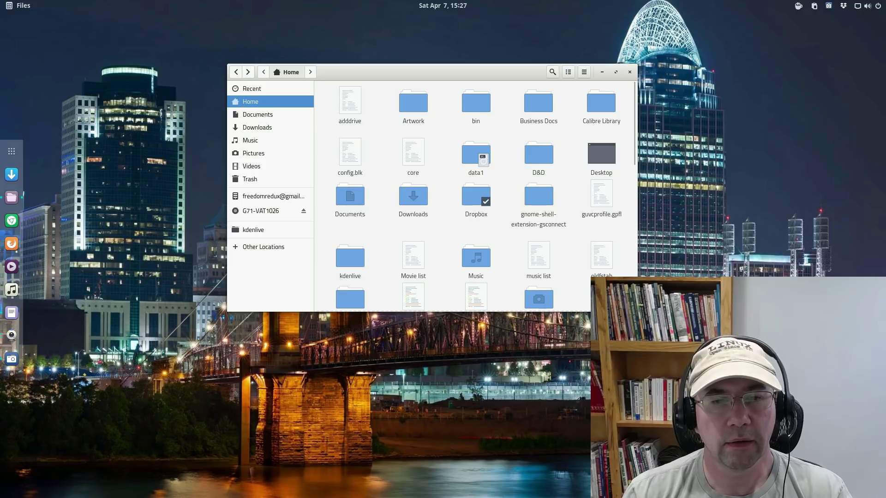
text(d)
key(Return)
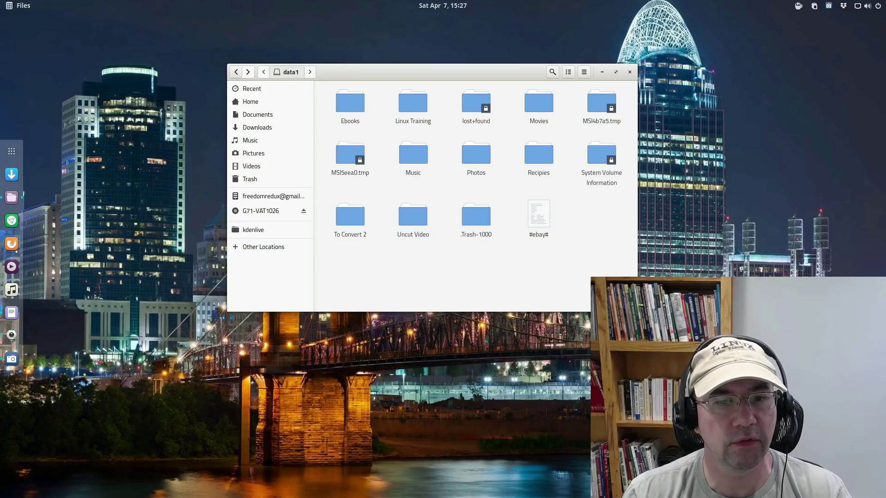
text(u)
key(Return)
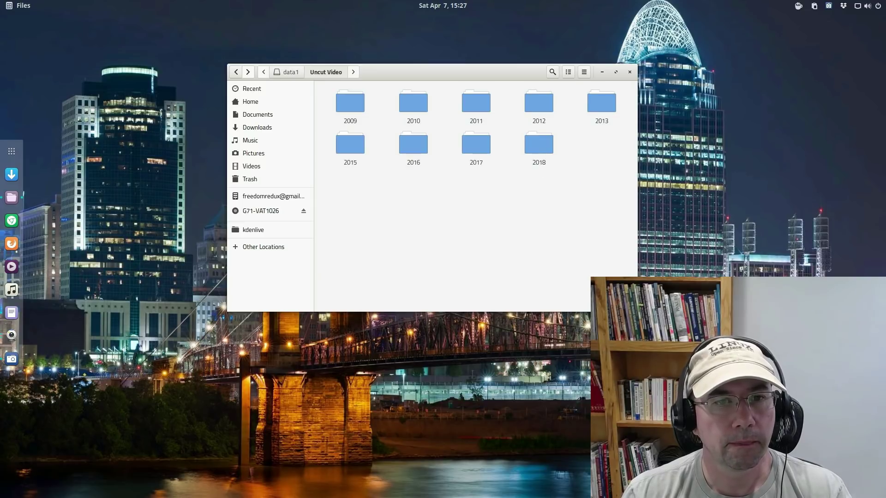
key(alt+Up)
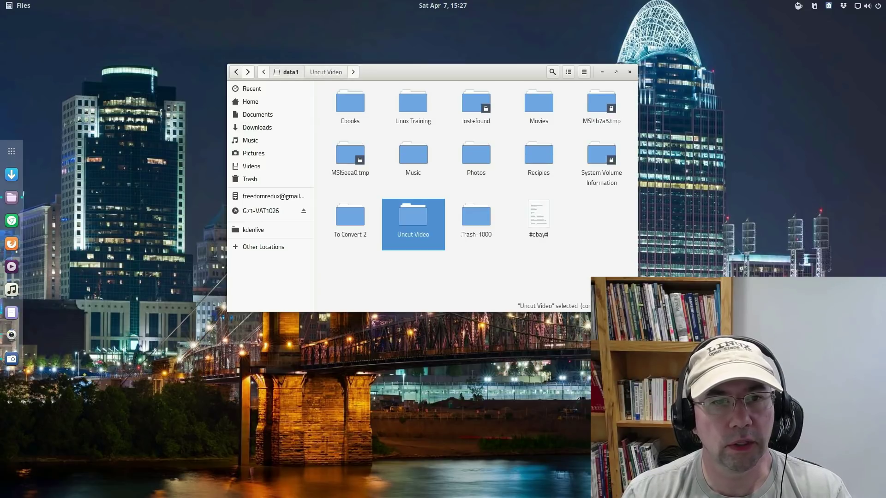
key(Escape)
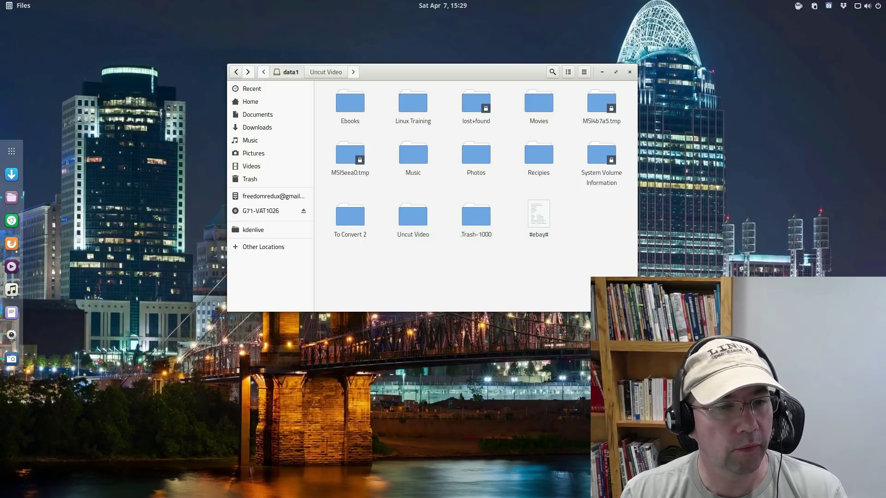
Browse Other Locations > Computer to the root folder and select mnt
click(264, 246)
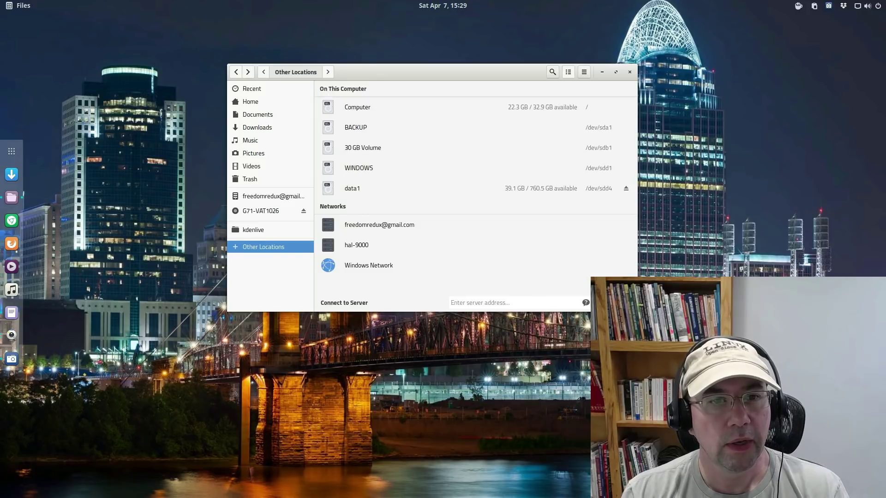
click(357, 107)
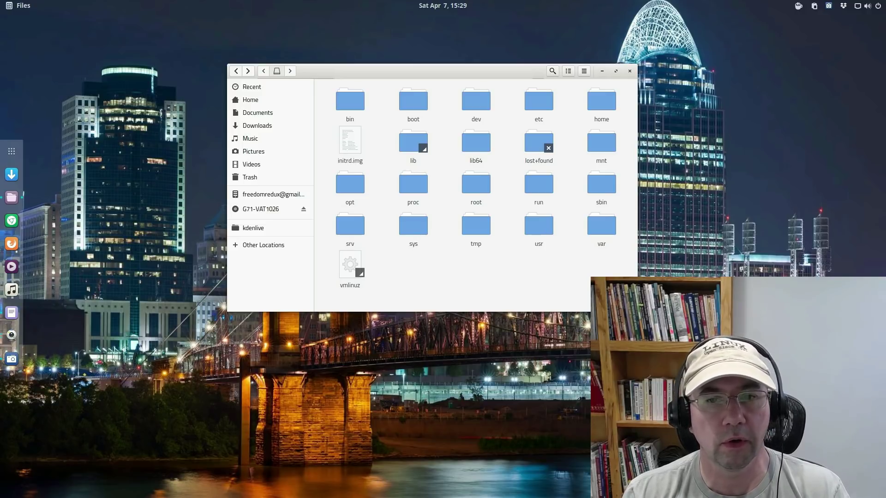
click(601, 143)
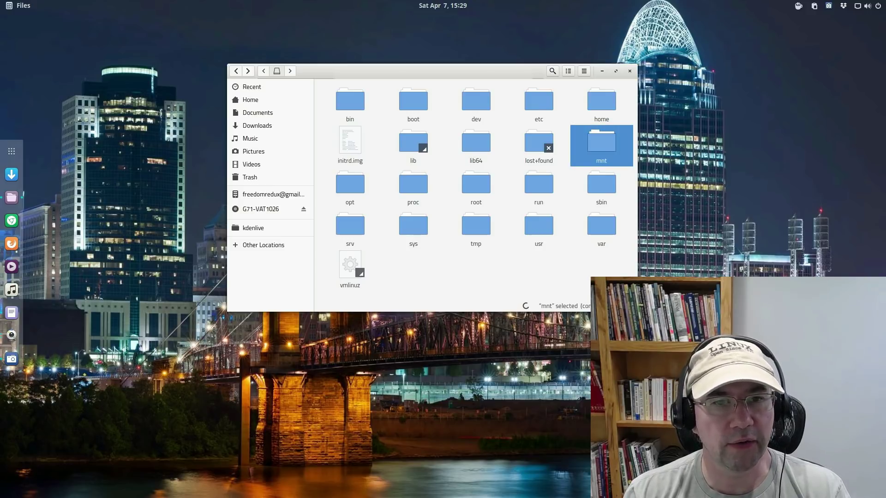
Close the Files window to leave a clear desktop
click(629, 70)
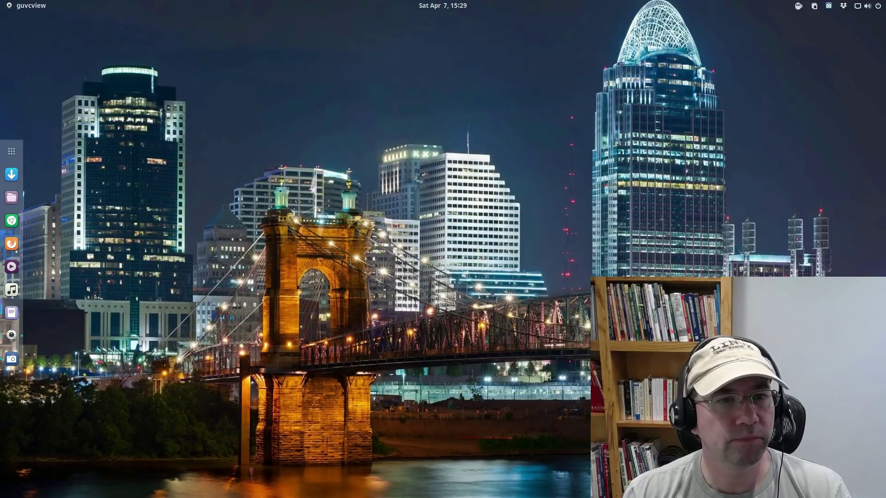